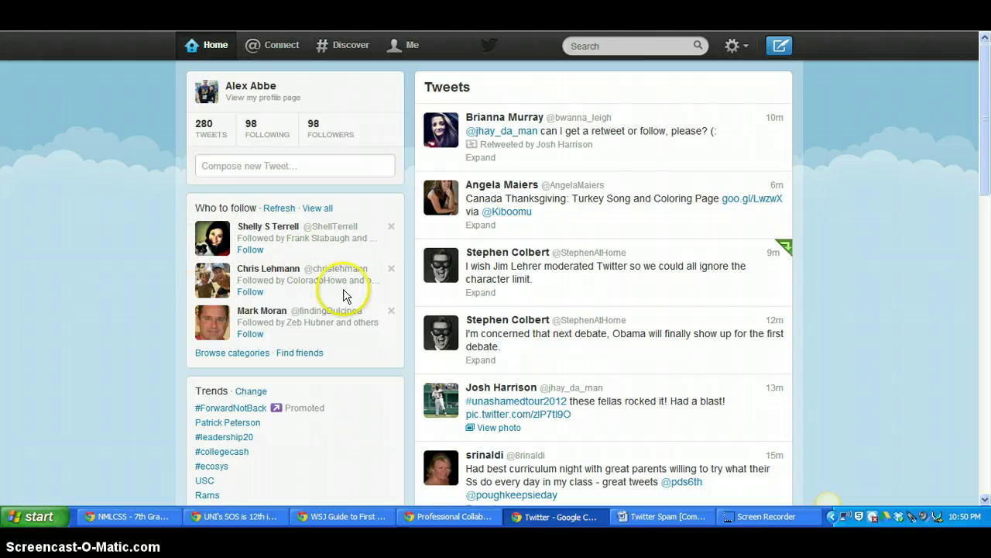
Step: View a tweeter's profile summary and its account actions without choosing any action
left_click_drag(986, 76, 985, 76)
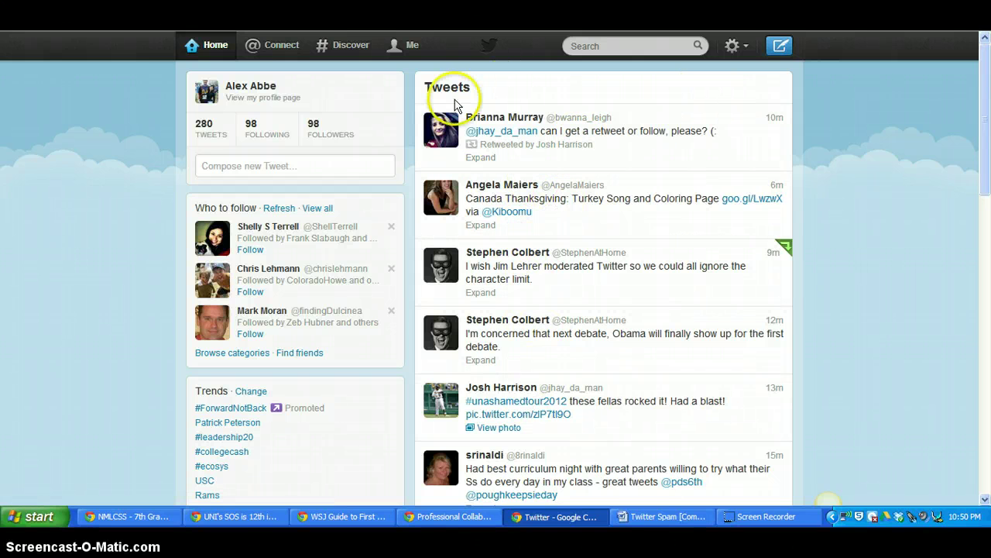
left_click(485, 147)
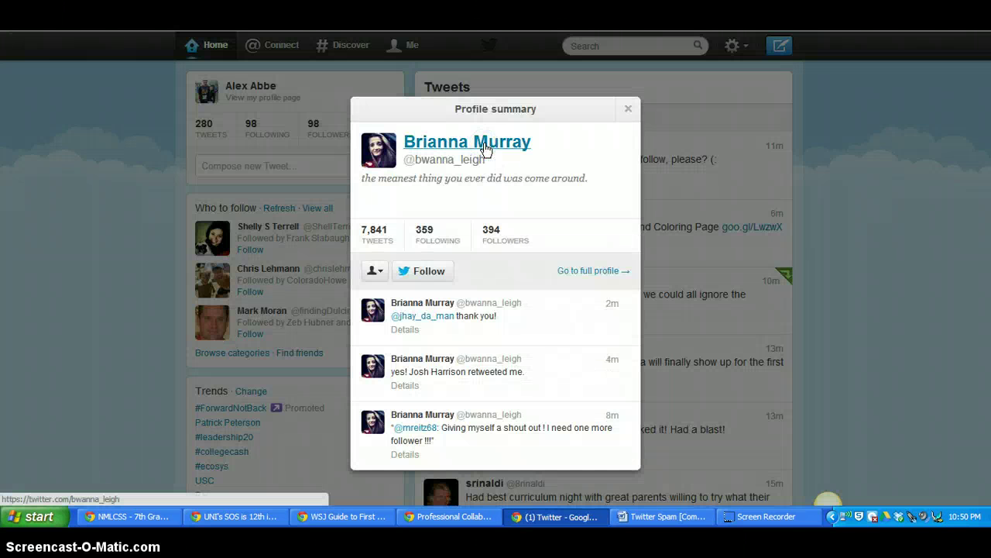
left_click(375, 273)
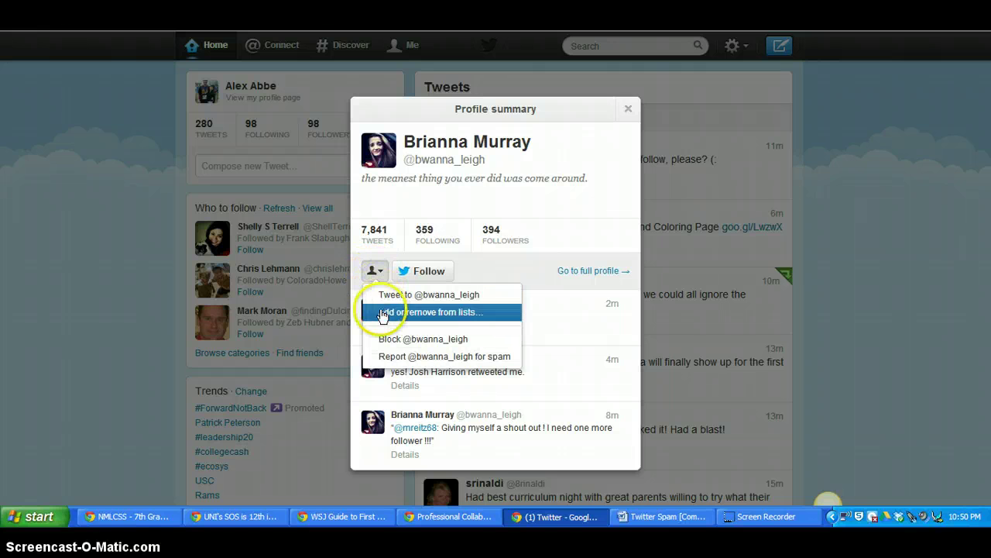
left_click(612, 197)
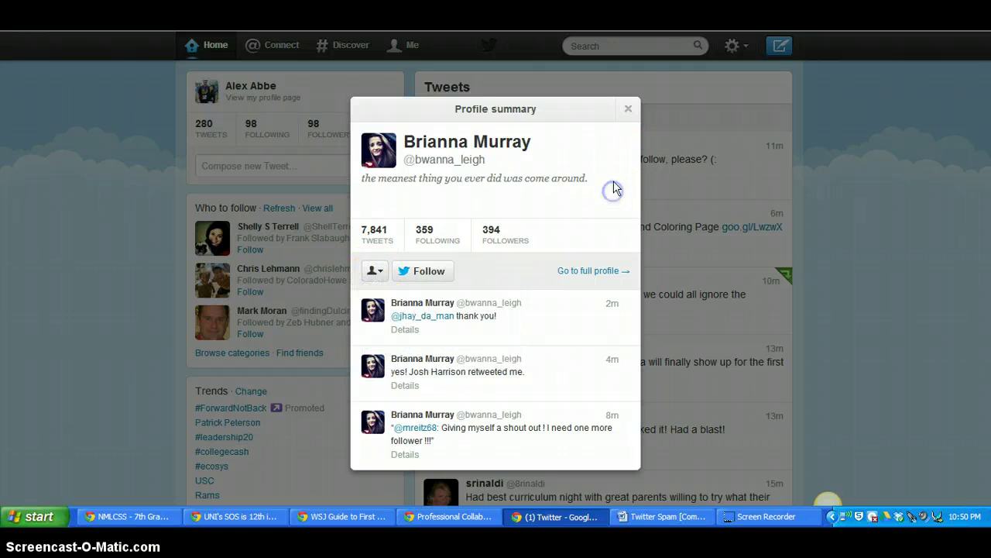
Step: Close the profile summary and open the Direct messages inbox from the account menu
left_click(629, 107)
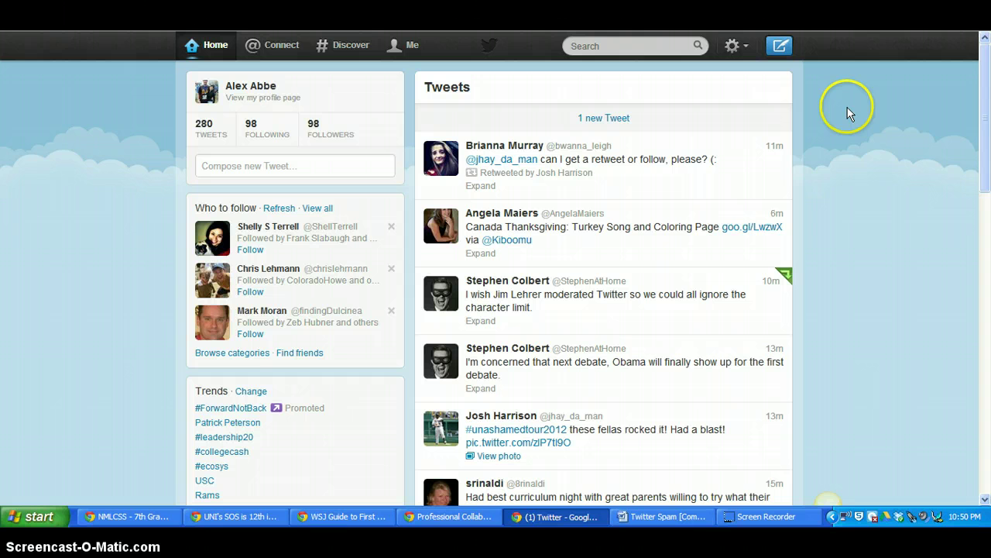
left_click(736, 47)
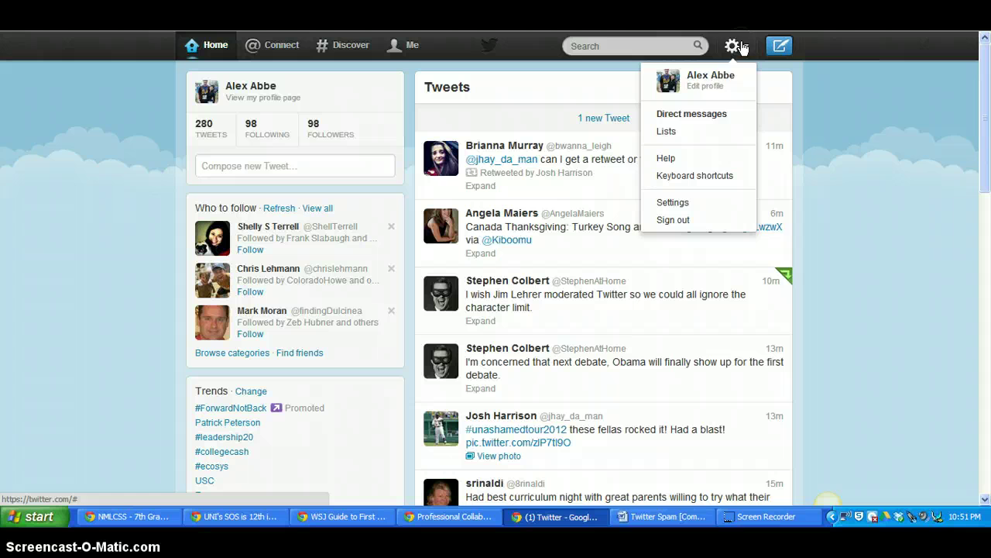
left_click(693, 116)
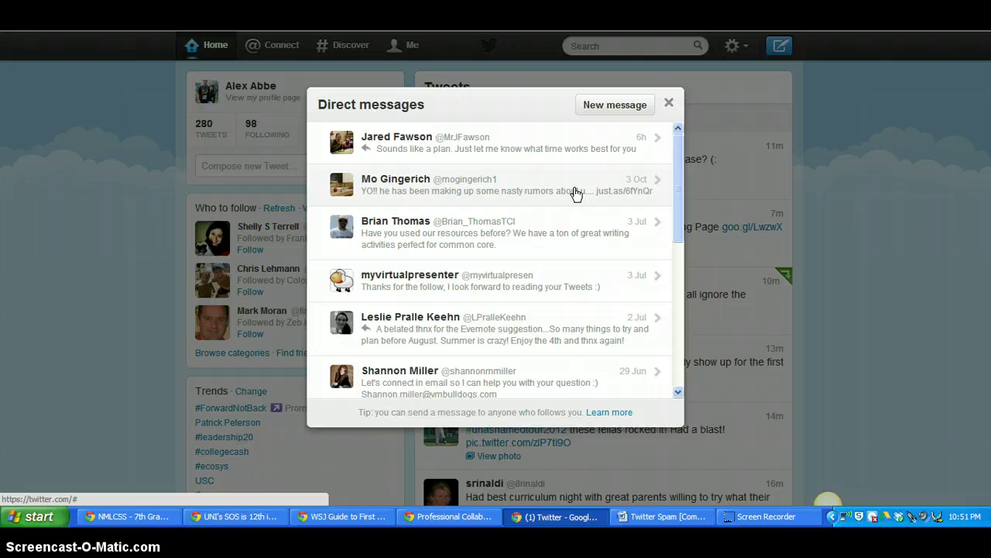
left_click(647, 530)
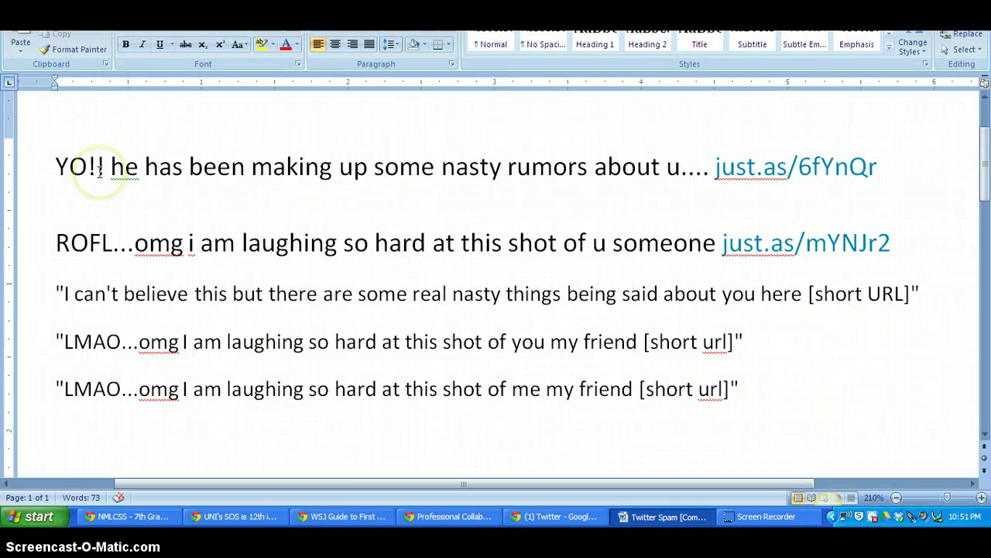
left_click(358, 134)
left_click(392, 350)
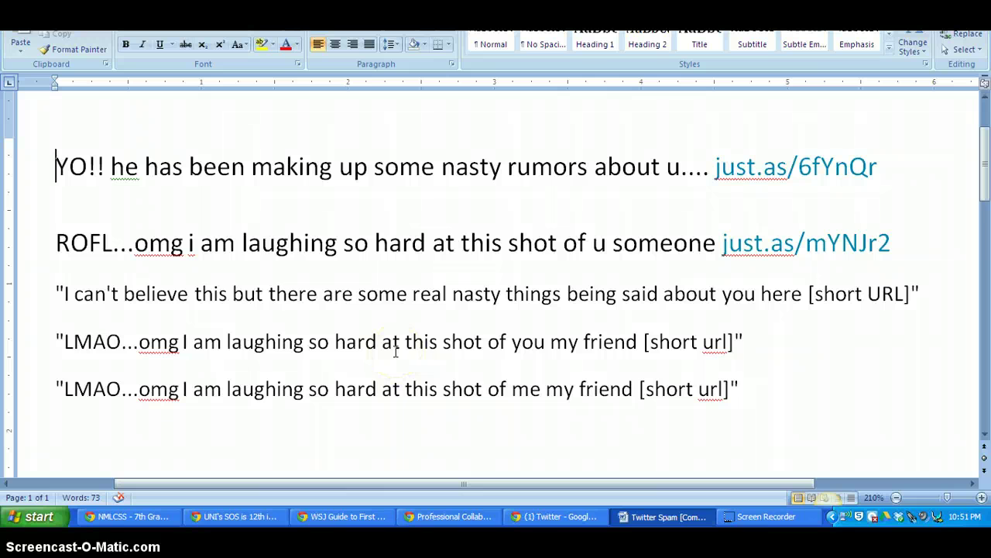
left_click(533, 409)
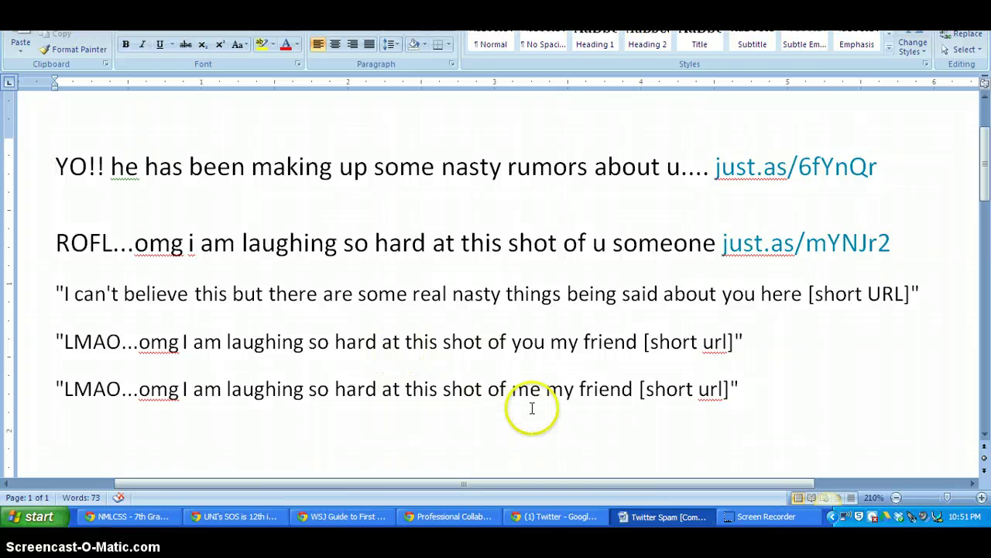
left_click(551, 516)
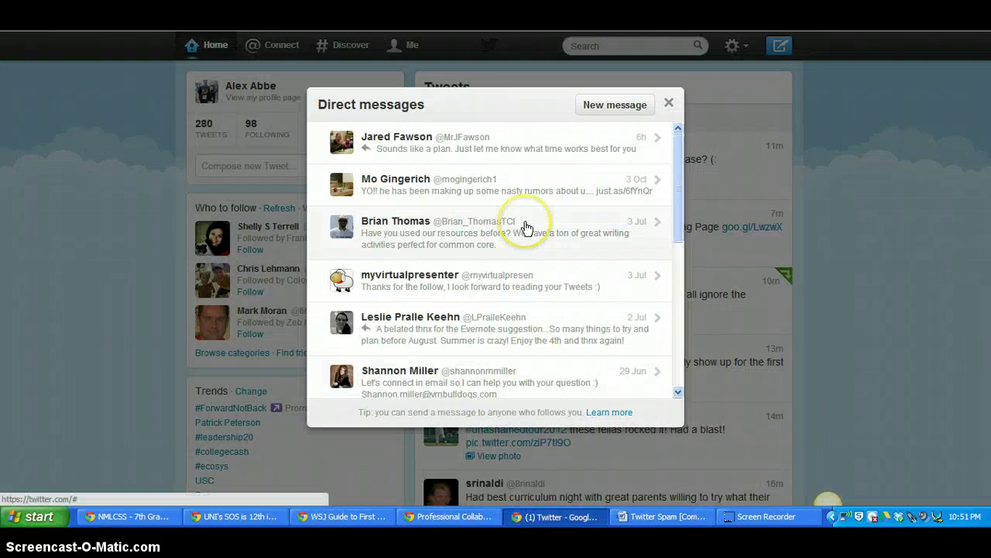
Step: Open the rumor spam conversation, back out of the phishing warning, and delete the message
left_click(565, 191)
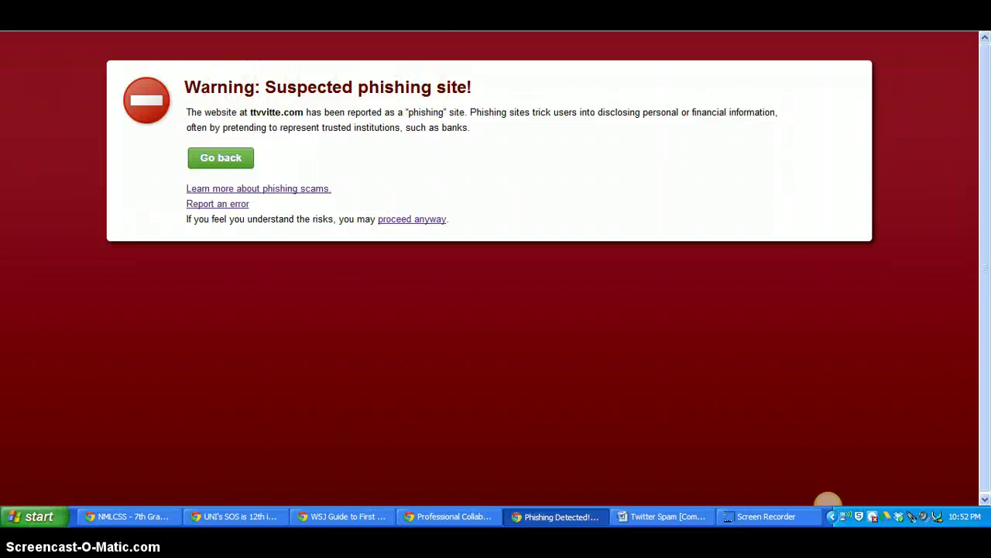
key("ctrl+w")
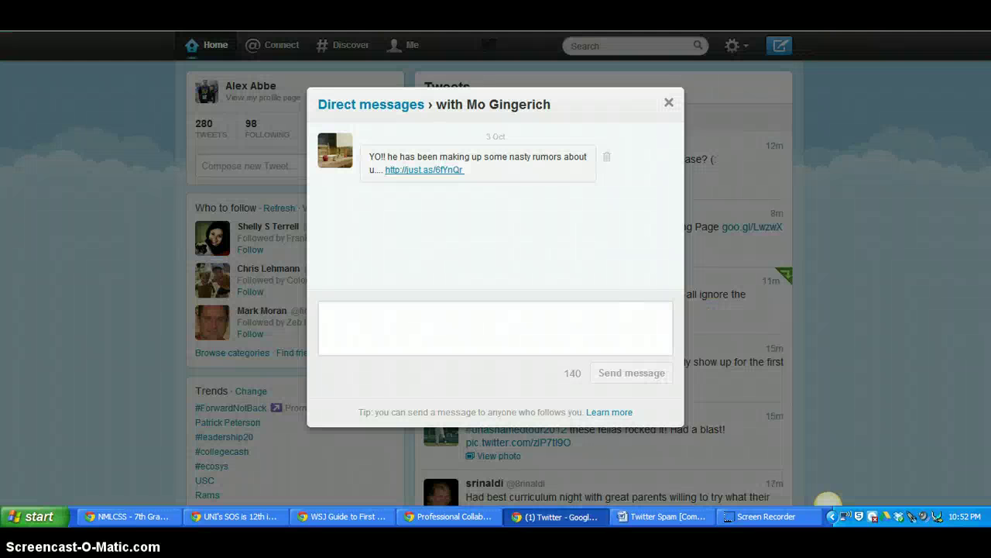
left_click(608, 160)
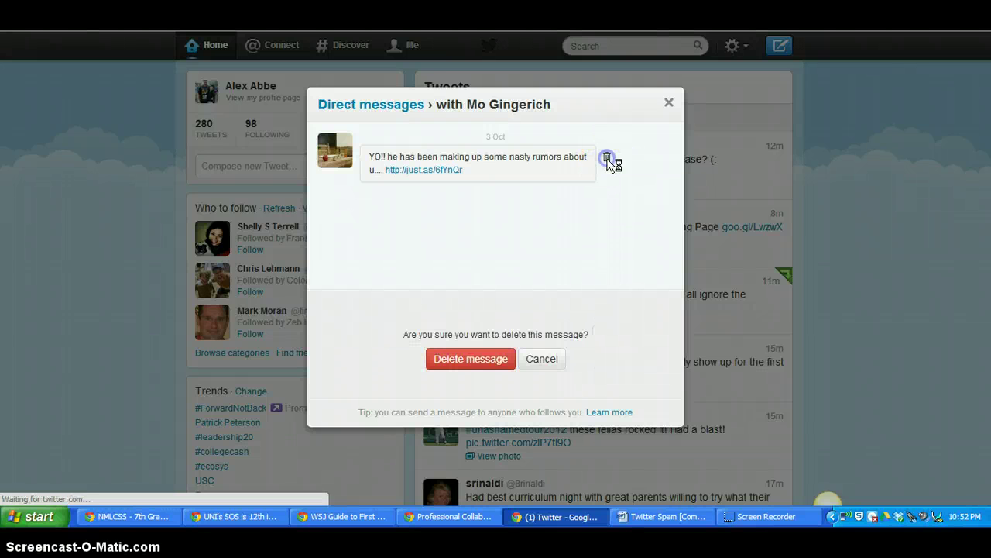
left_click(463, 359)
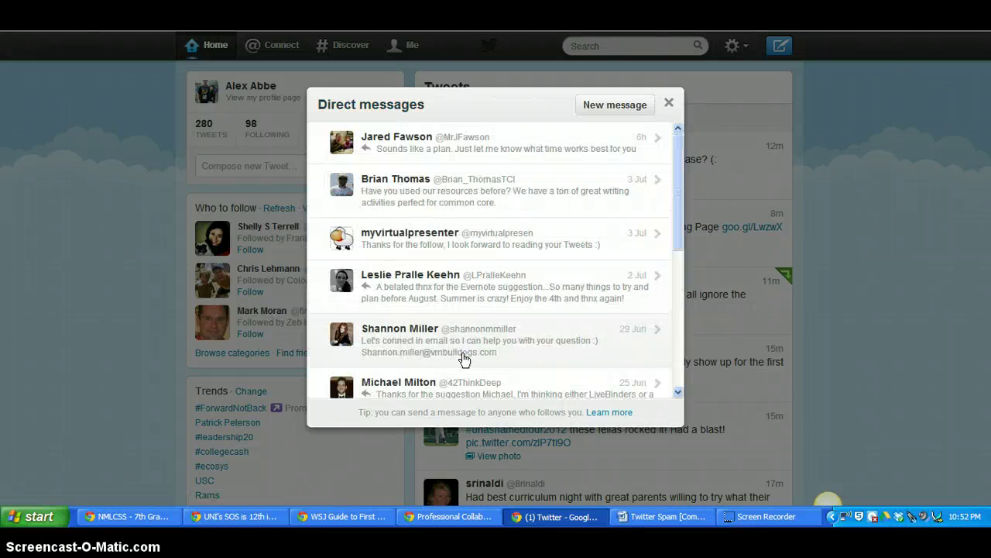
Step: Close the Direct messages inbox and go to the account Settings
left_click(667, 105)
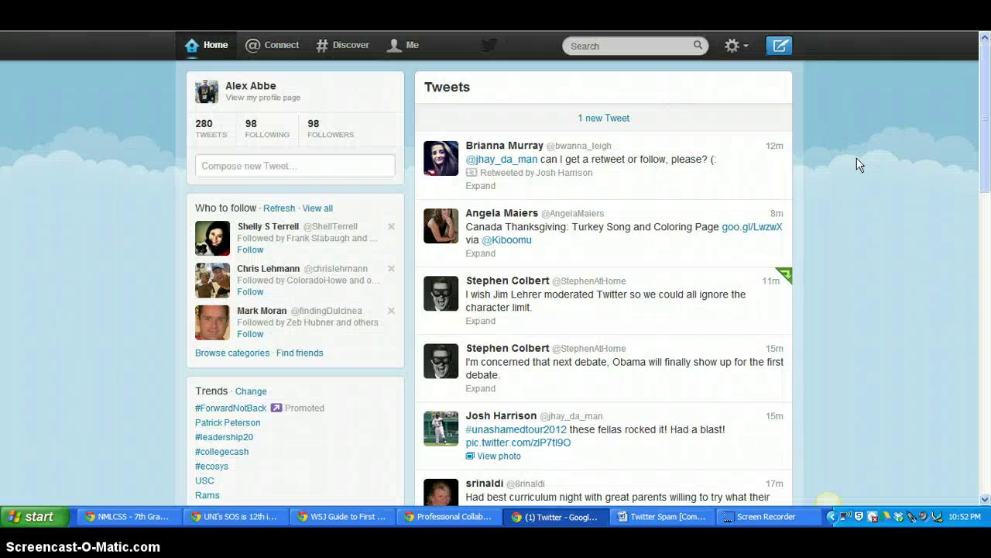
left_click(733, 45)
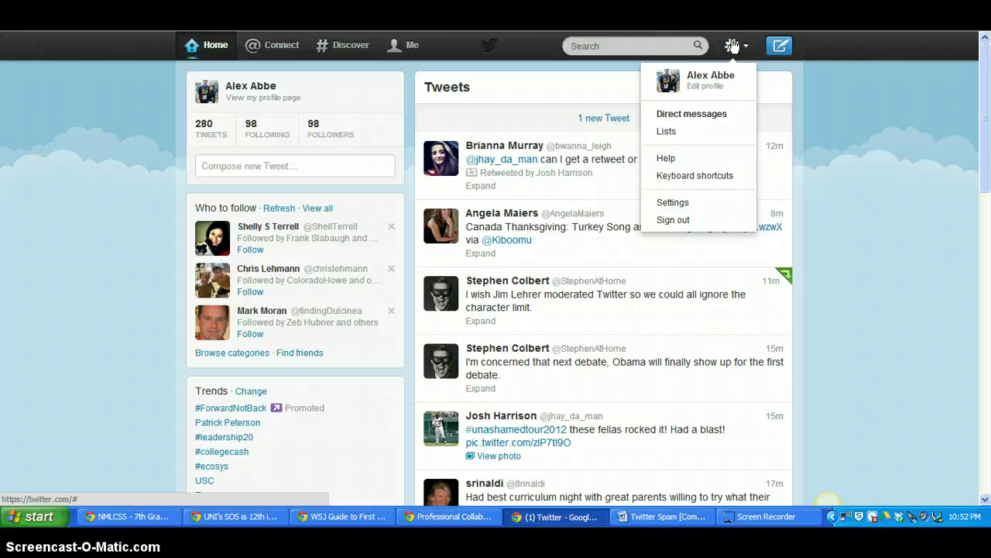
left_click(696, 205)
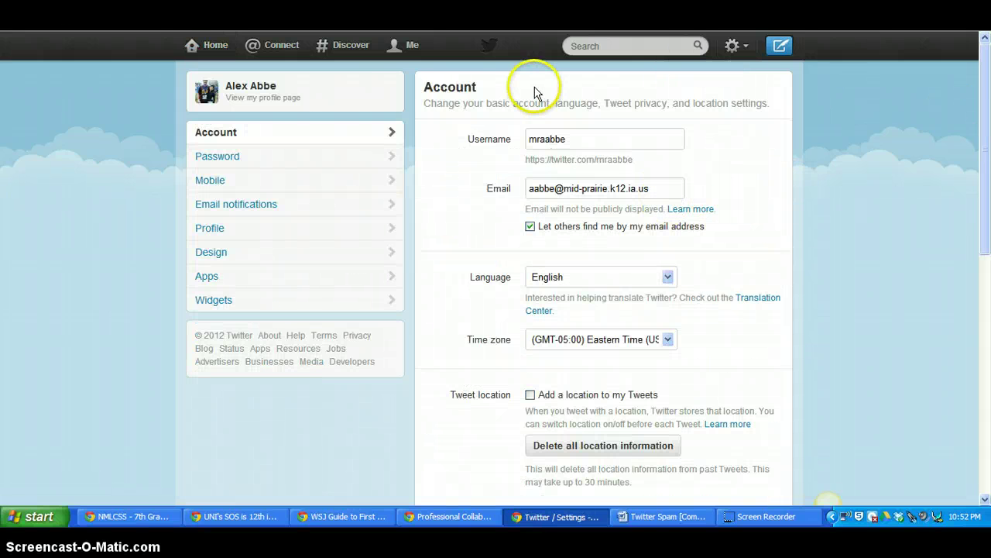
Step: View the Password settings page with the Current password field focused, then return Home
left_click(217, 161)
left_click(194, 159)
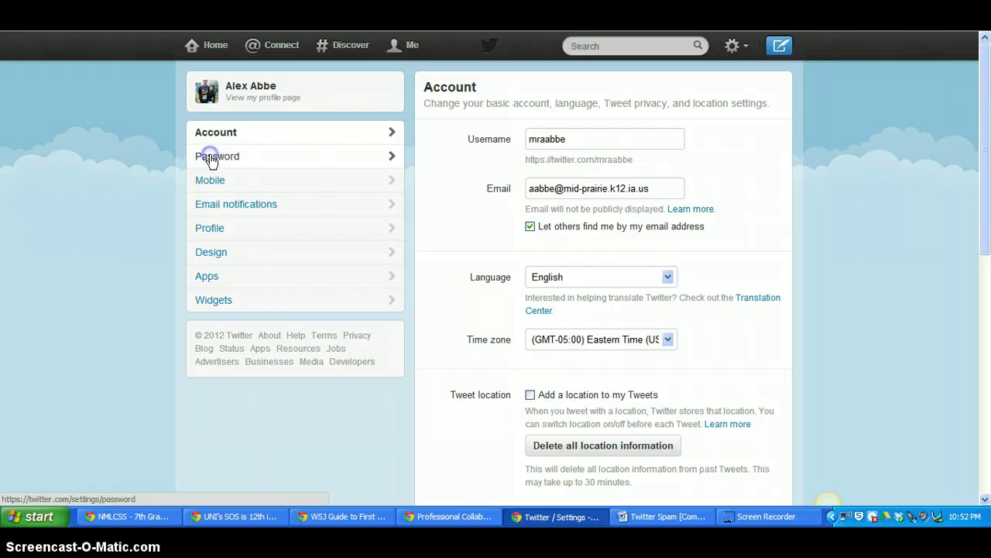
left_click(538, 182)
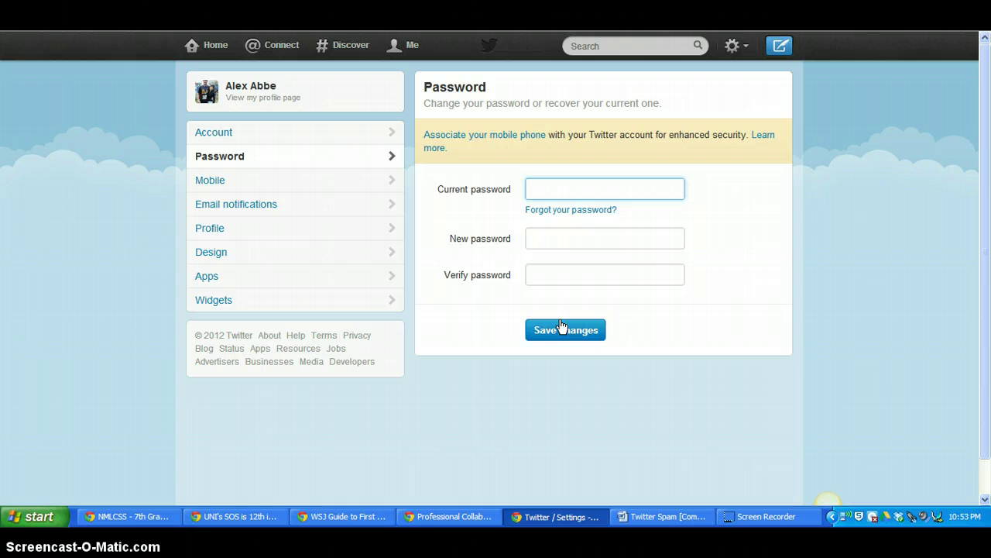
left_click(199, 46)
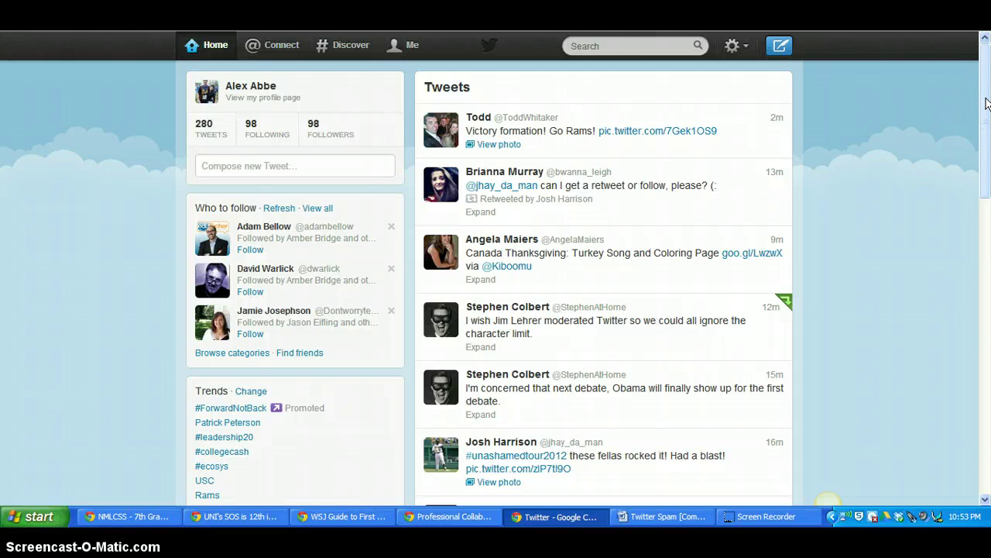
Step: Leave the Twitter timeline for a new Chrome tab
left_click_drag(986, 103, 914, 105)
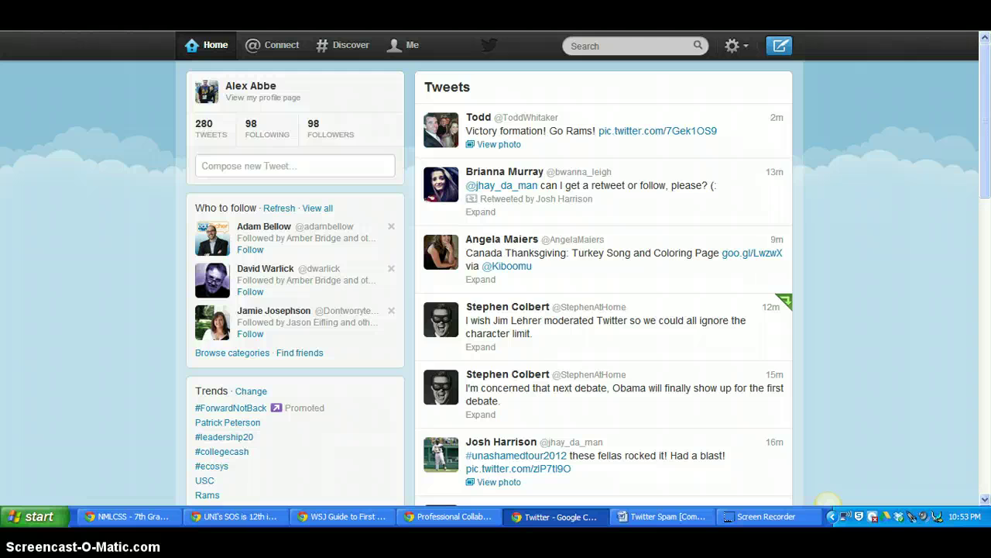
key("ctrl+t")
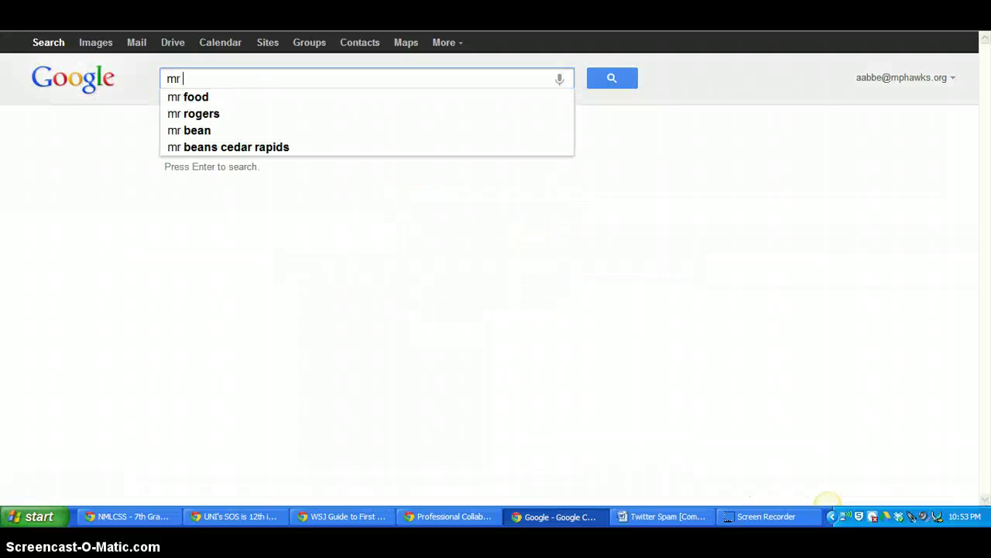
Step: Search Google for the teacher's 7th grade social studies class and open its Social Studies site
type("bbe soci")
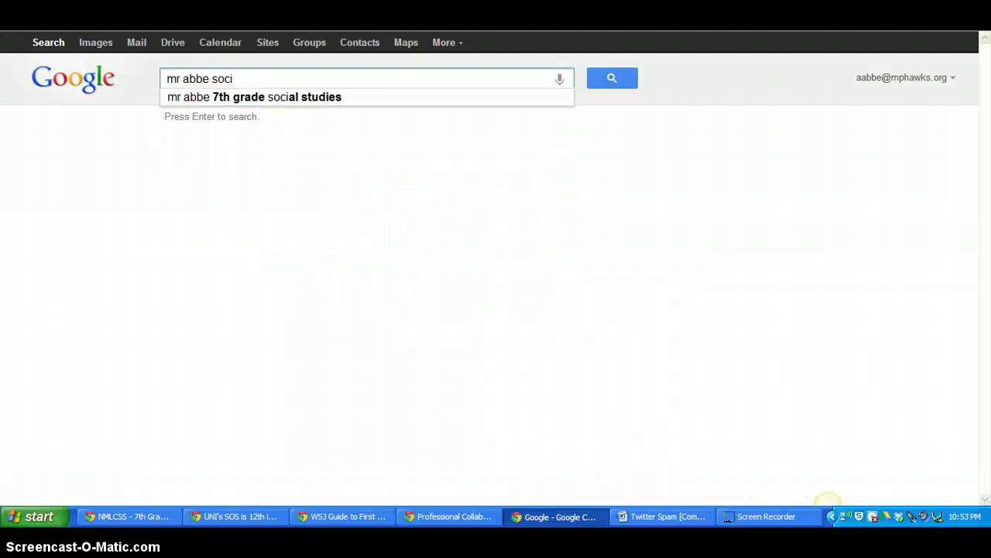
key("Down")
key("Return")
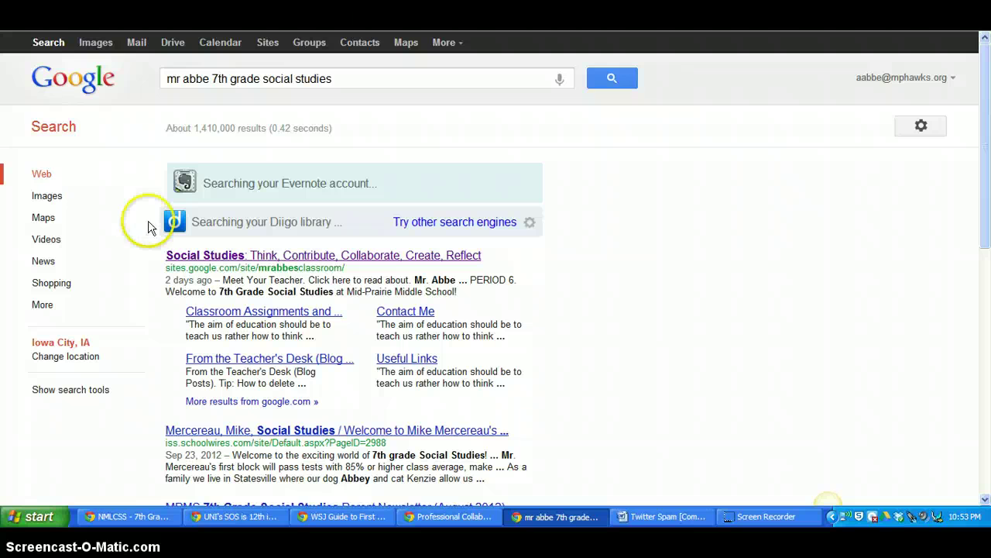
left_click(173, 255)
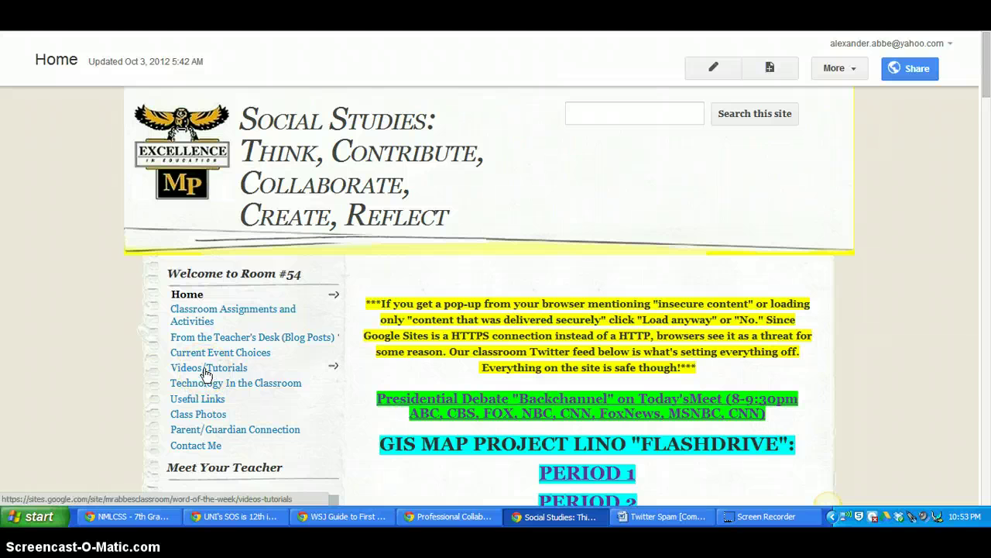
Step: Go to the Videos/Tutorials page and scroll to 'Protecting your Twitter Digital Footprint'
left_click(207, 369)
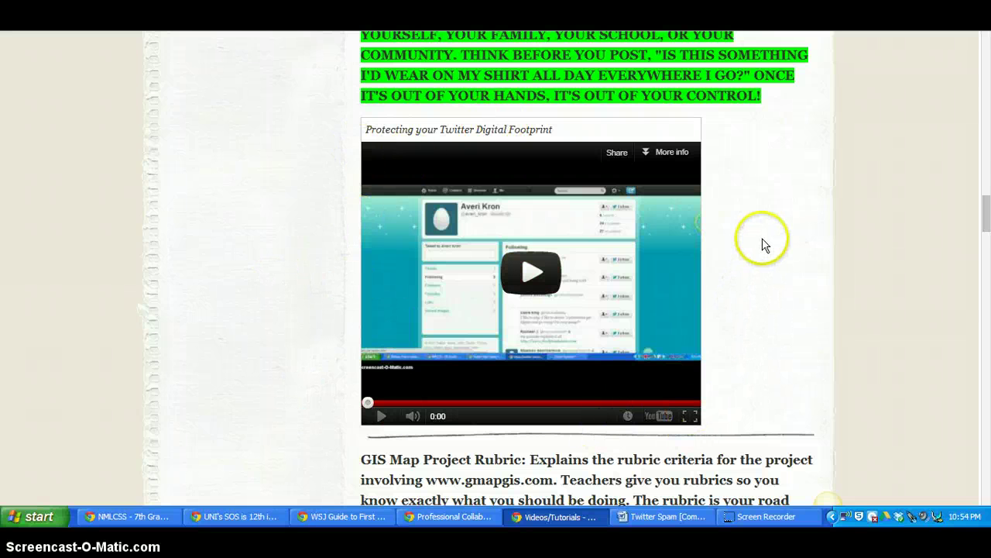
left_click_drag(985, 210, 986, 213)
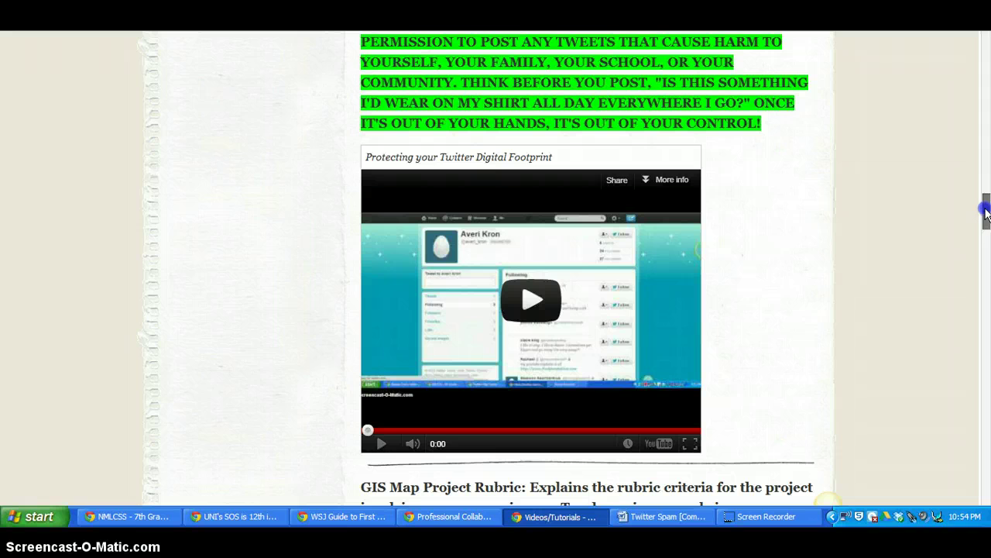